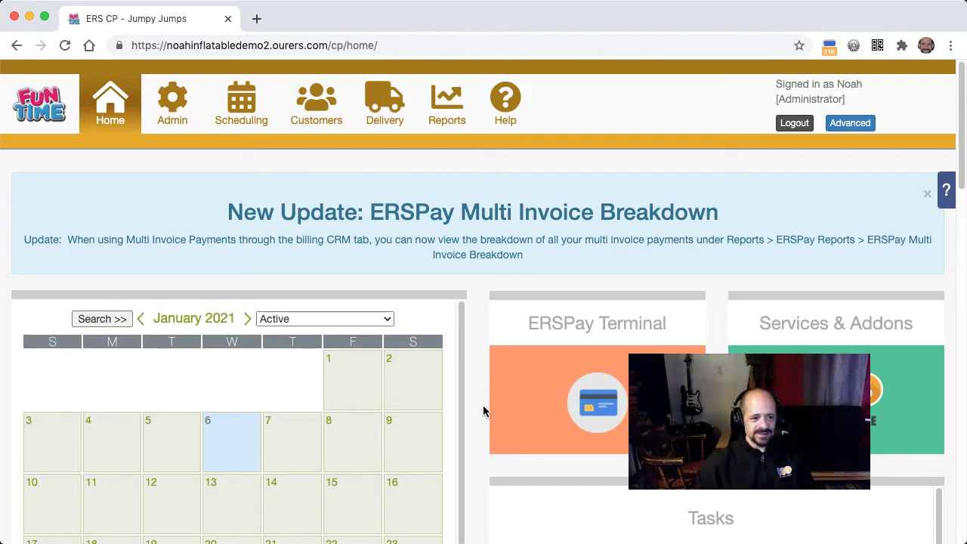
- Go to Products > Addons in the admin area to list the Standard and Sno Cone Flavor Choice add-ons
click(173, 113)
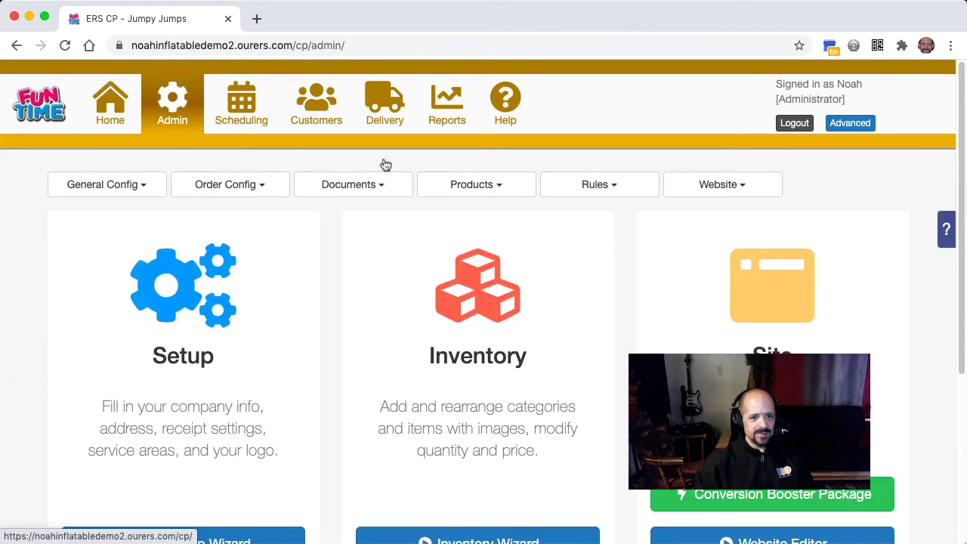
click(472, 184)
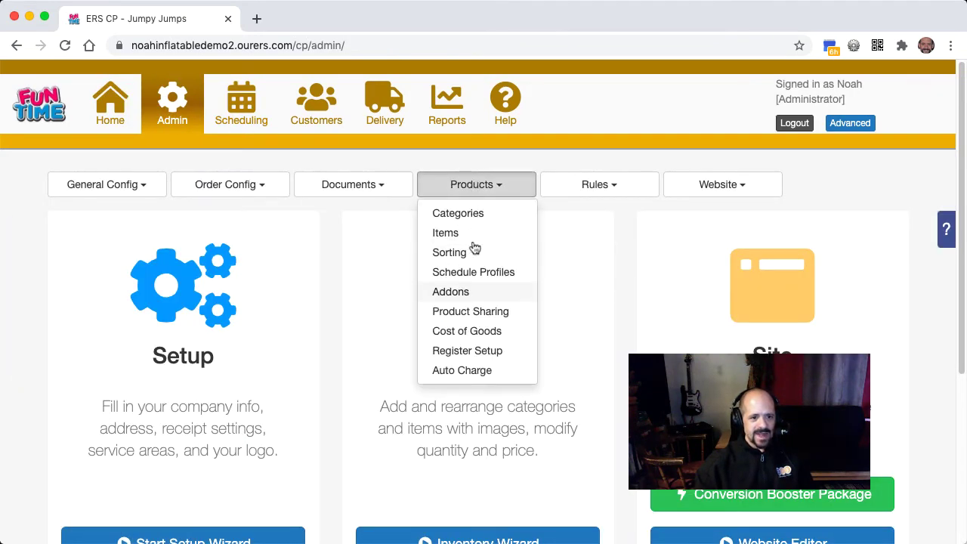
click(474, 292)
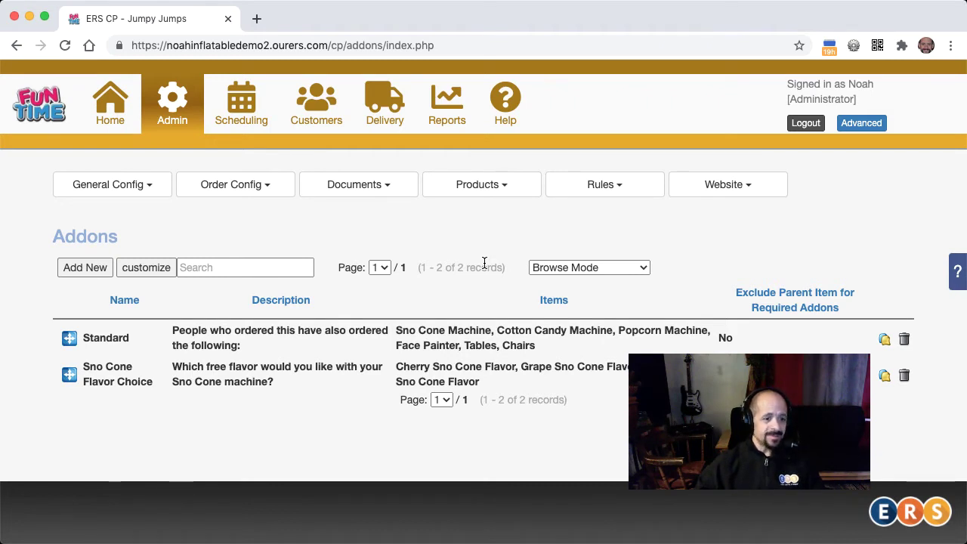
click(473, 335)
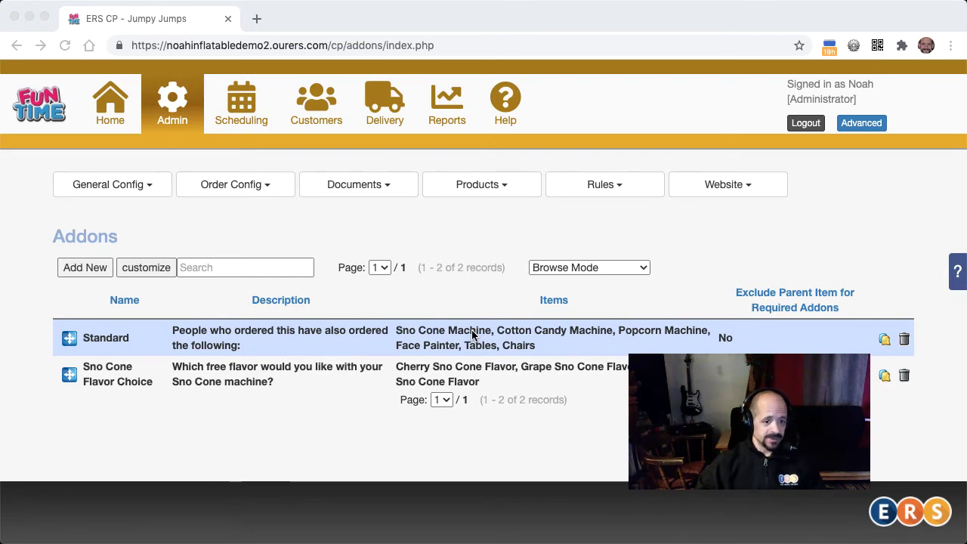
- Submit Lemon-Lime as the free Sno Cone flavor, review the cart, and close the storefront tab
scroll(402, 374, down, 5)
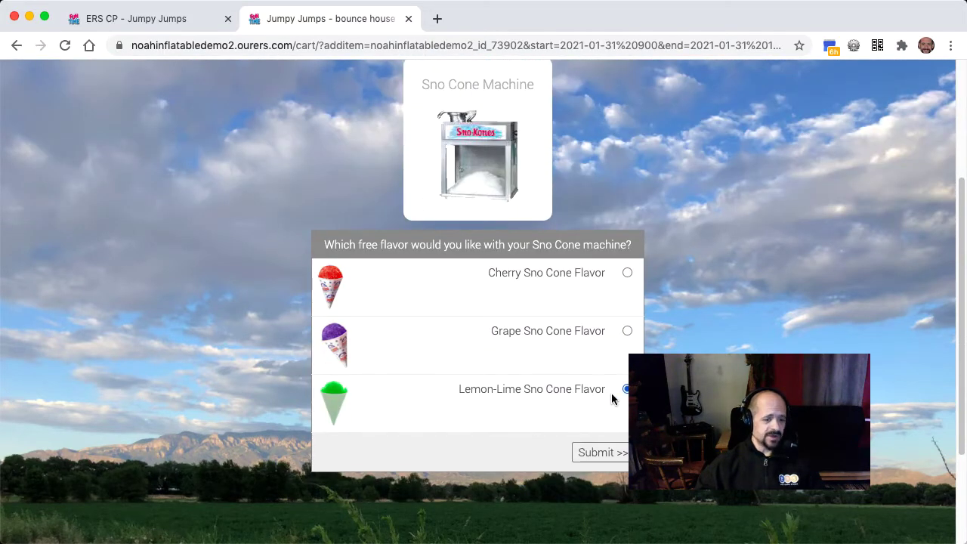
click(596, 452)
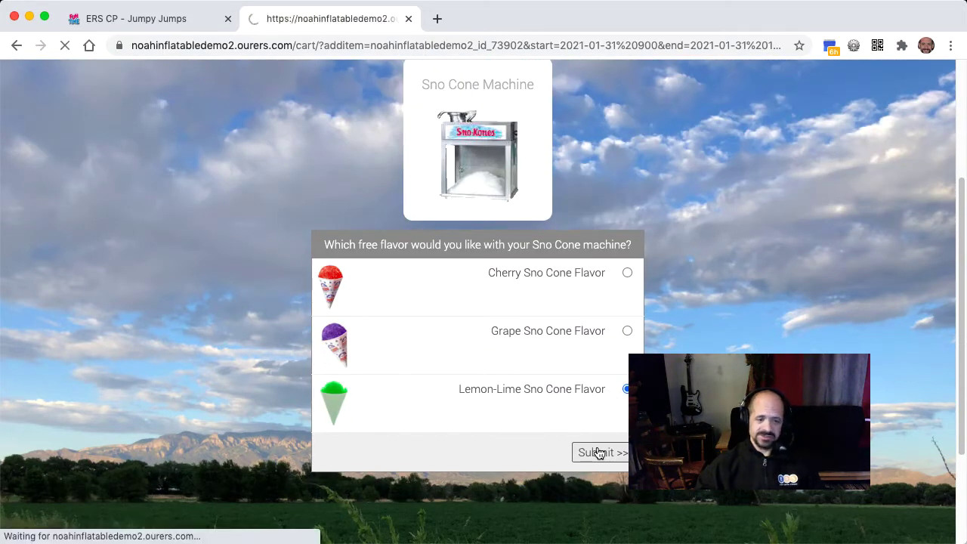
scroll(596, 452, down, 4)
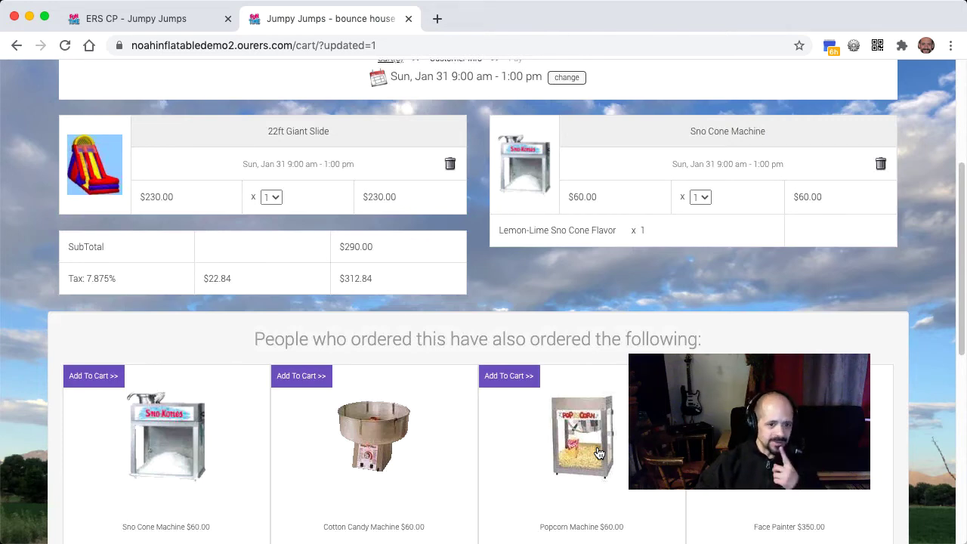
key(super+w)
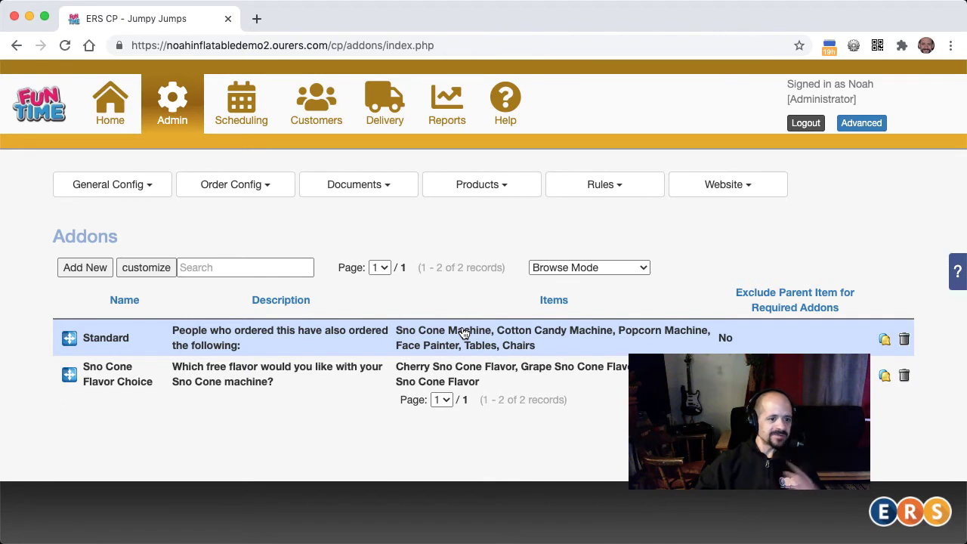
- Copy the Standard add-on and rename the copy 'Additional Sno Cone Flavors'
click(885, 340)
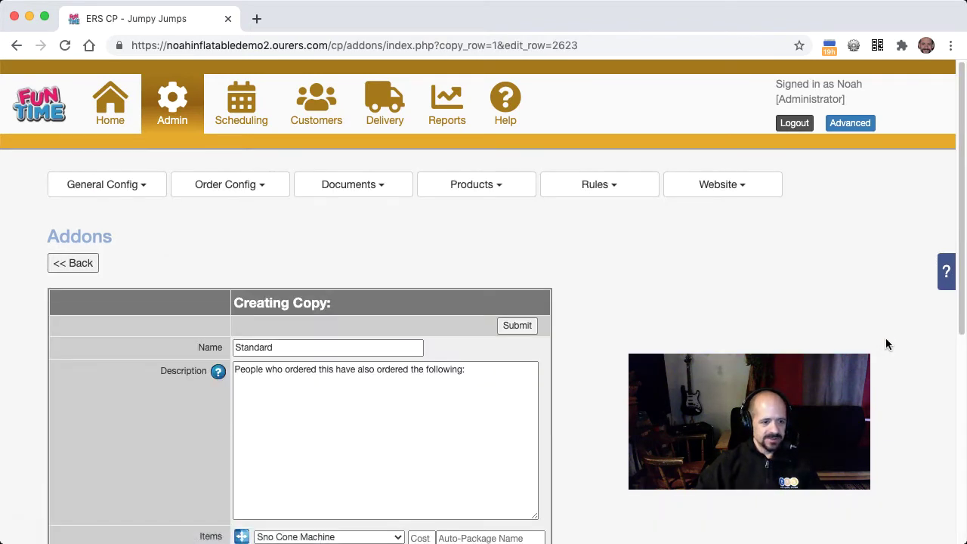
double_click(302, 341)
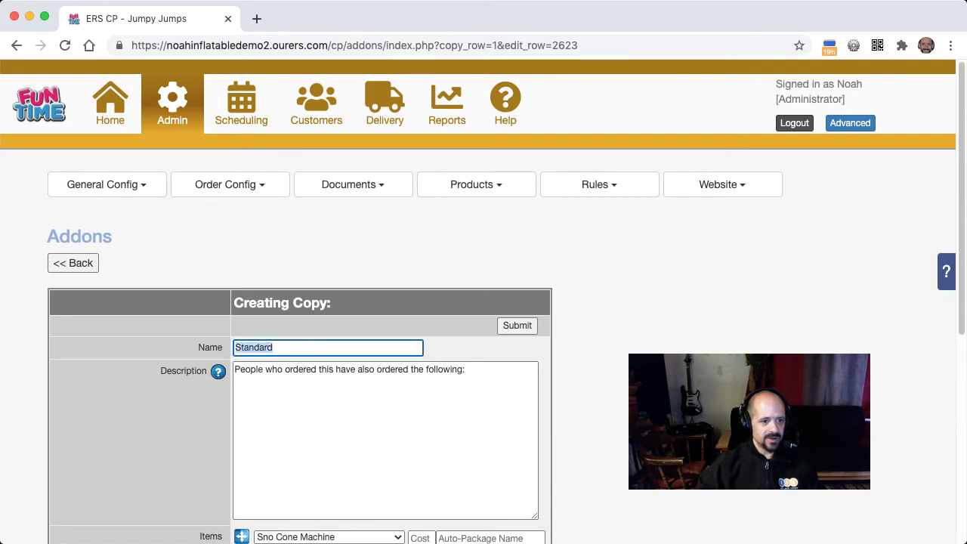
text(Additional)
key(BackSpace)
key(BackSpace)
key(BackSpace)
key(BackSpace)
key(BackSpace)
key(BackSpace)
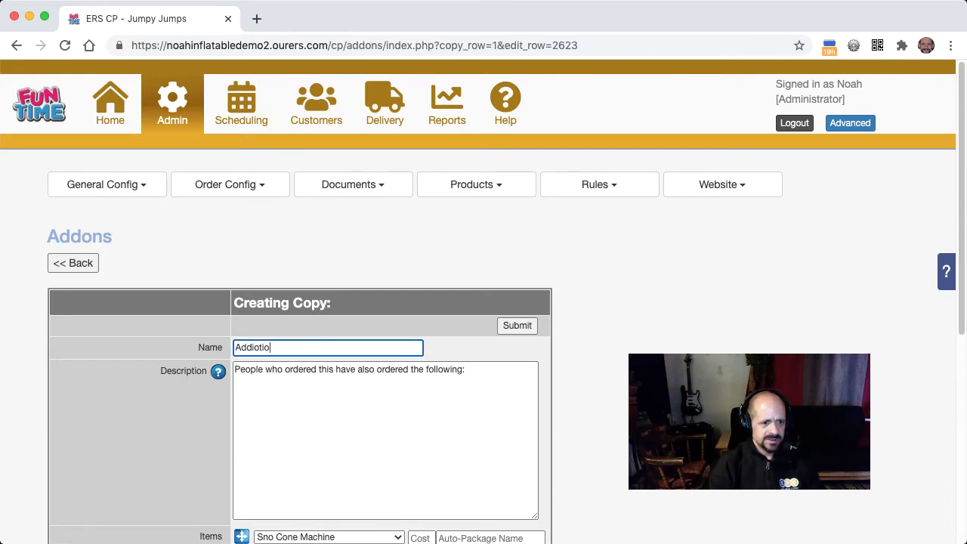
text(tionla)
key(BackSpace)
key(BackSpace)
key(BackSpace)
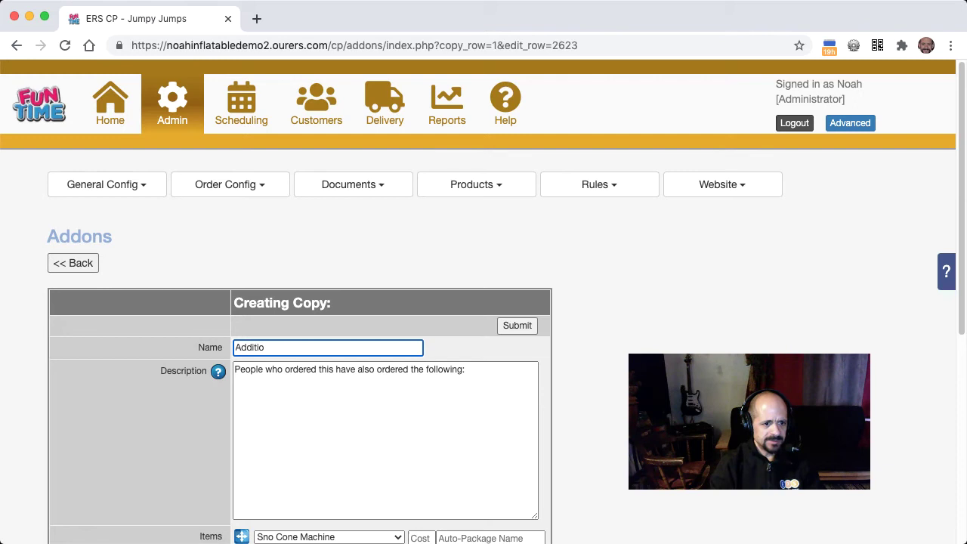
text(nal )
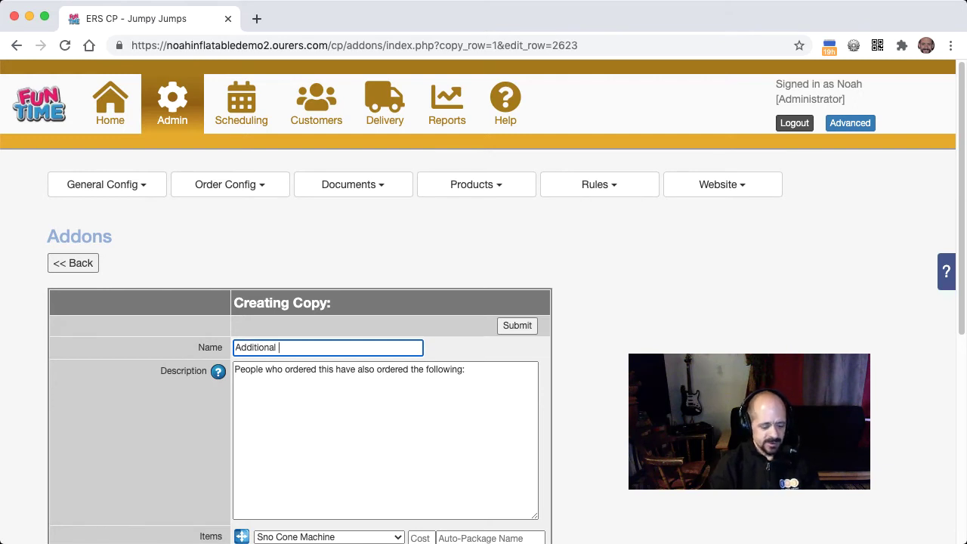
text(Sno Cone Fla)
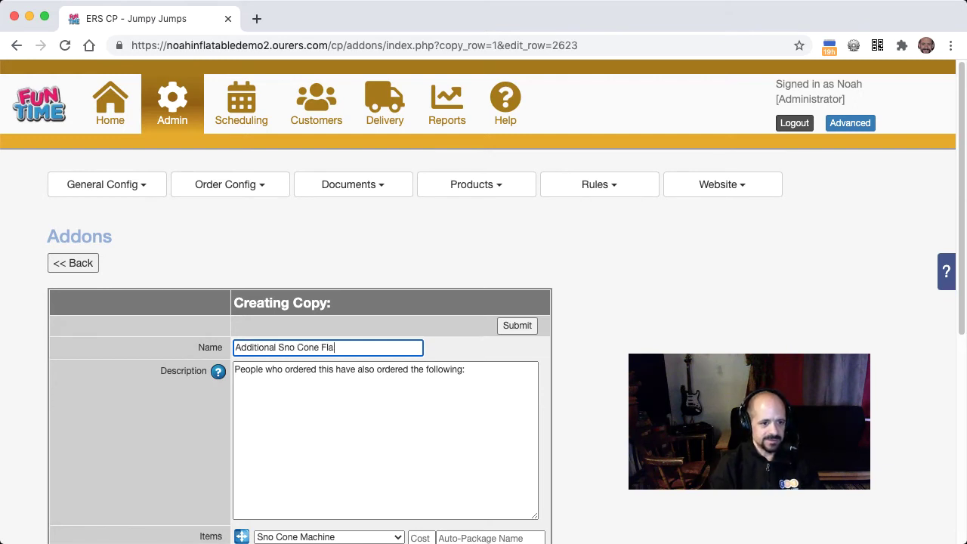
text(vors)
- Set its first three items to Additional Cherry, Grape and Lemon-Lime Sno Cone Flavor
scroll(213, 367, down, 2)
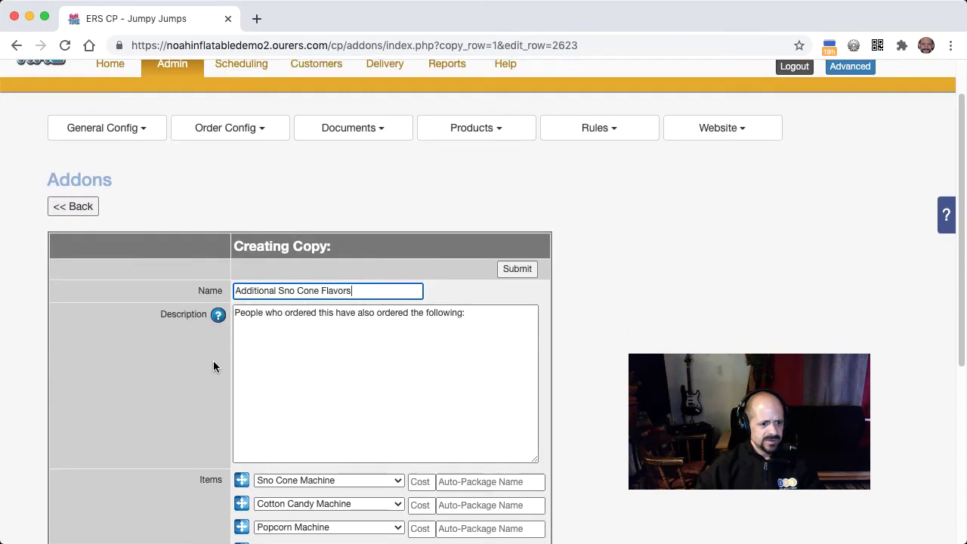
scroll(213, 360, down, 5)
click(270, 326)
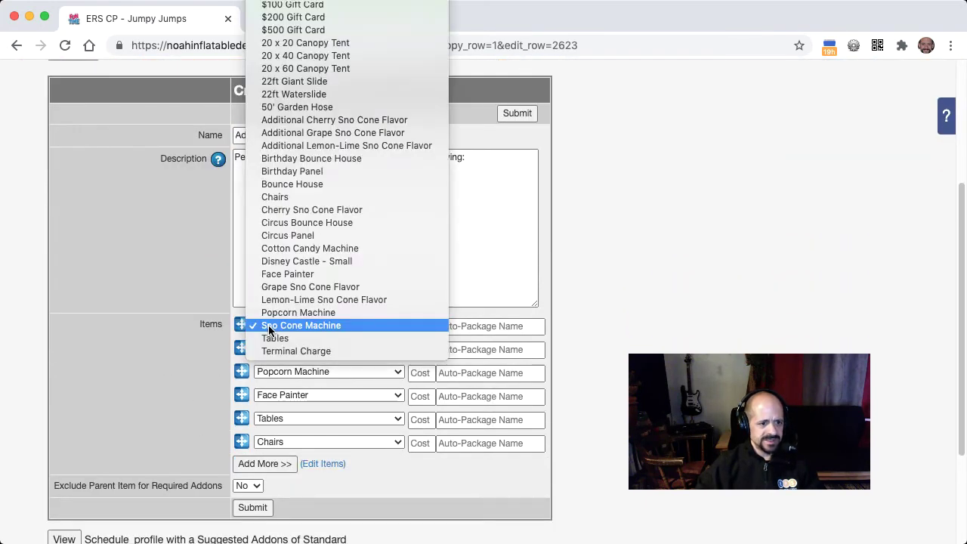
click(285, 133)
click(246, 465)
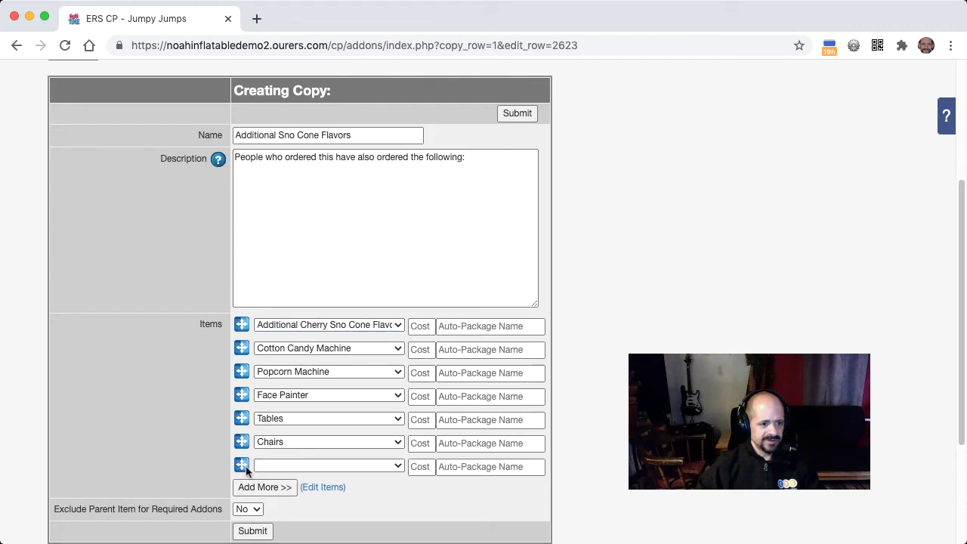
click(264, 487)
drag(241, 465, 241, 370)
drag(241, 487, 237, 376)
click(317, 348)
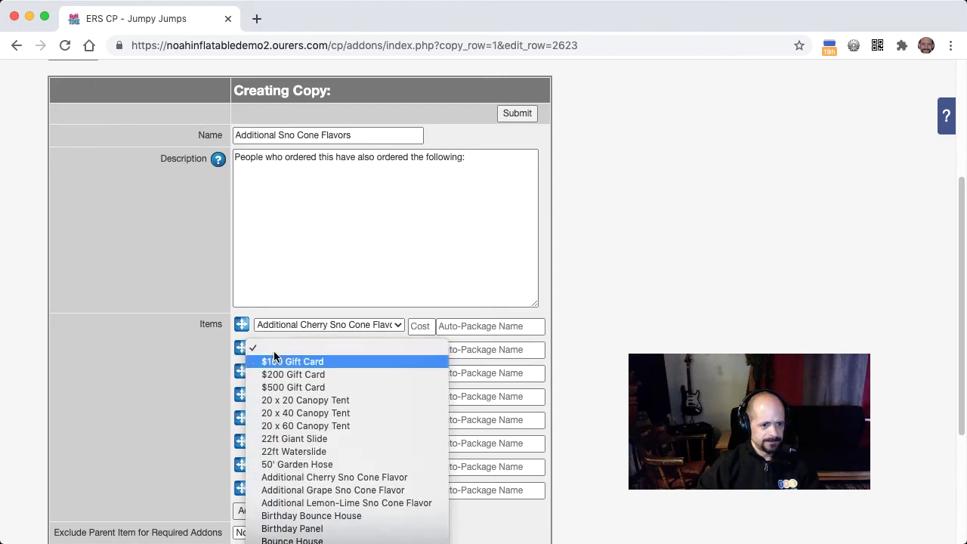
click(324, 490)
click(308, 378)
click(325, 524)
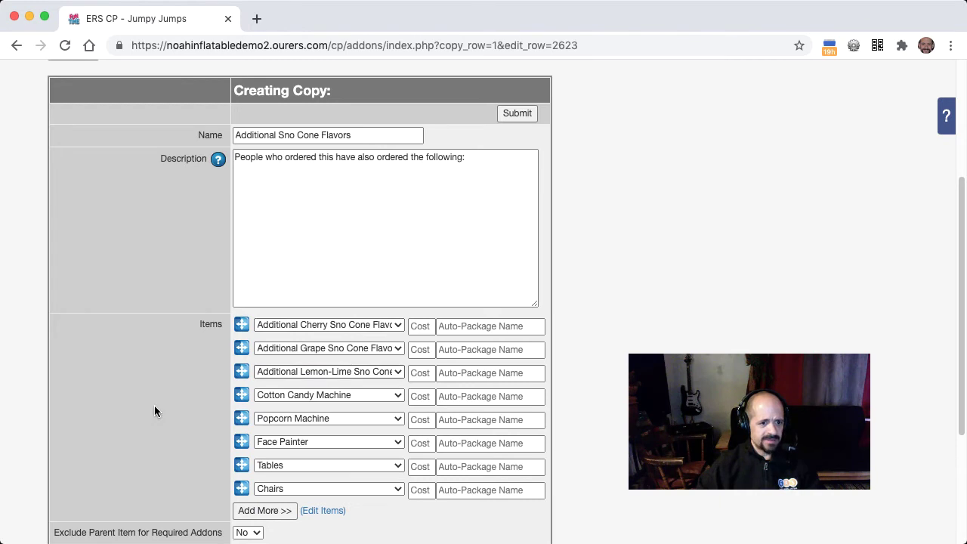
- Replace the description with 'Do you need some more flavor packets?…' upsell text and save the add-on
triple_click(478, 160)
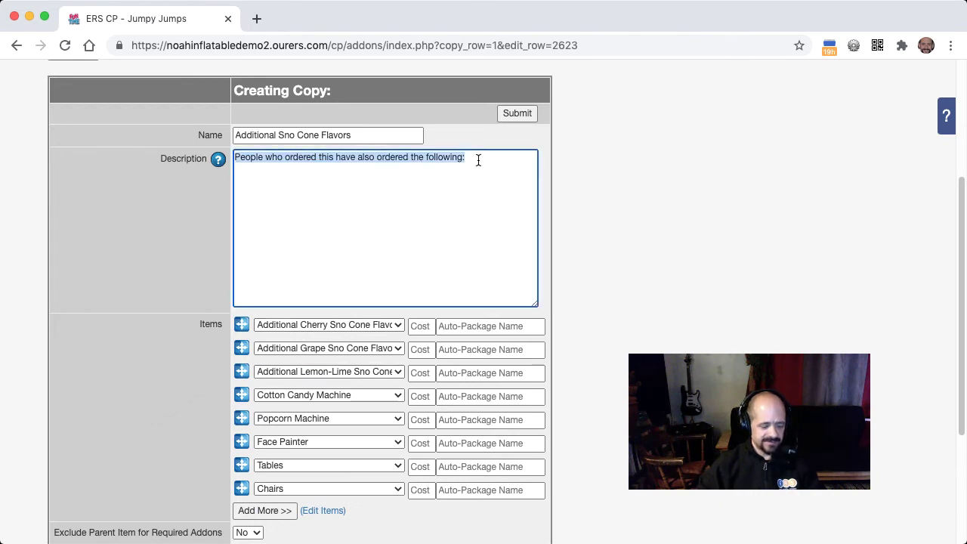
text(Do you need some more flavor packets? How about)
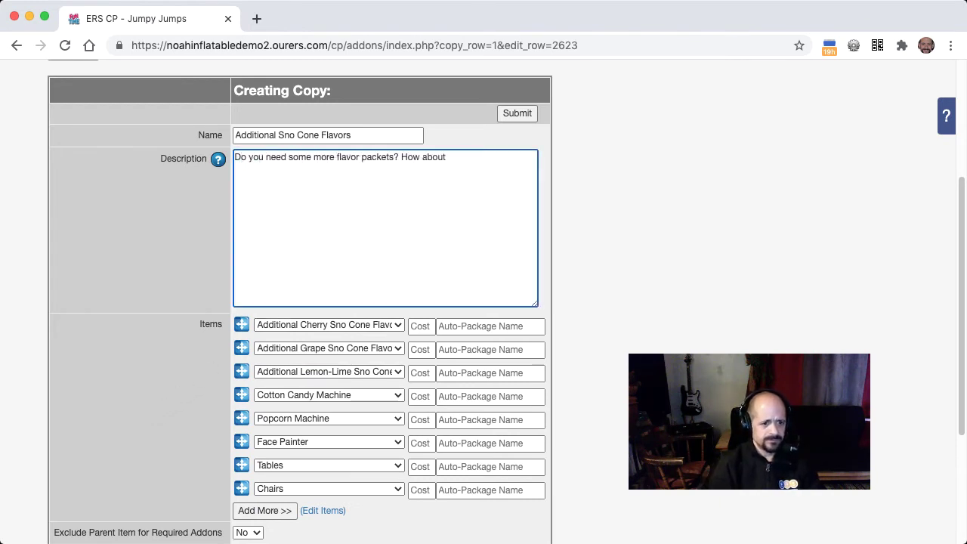
text( another concession machine, or some tables and chairs?)
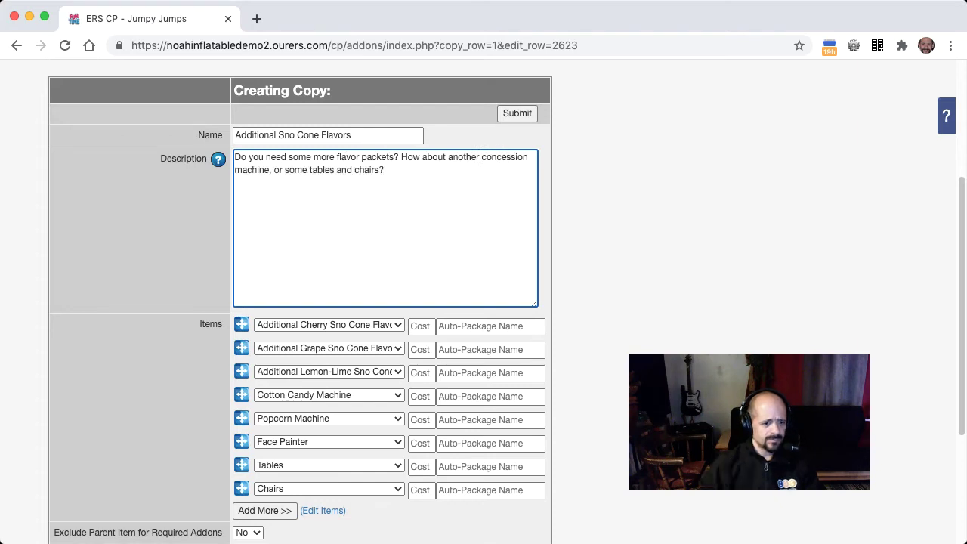
scroll(479, 159, down, 2)
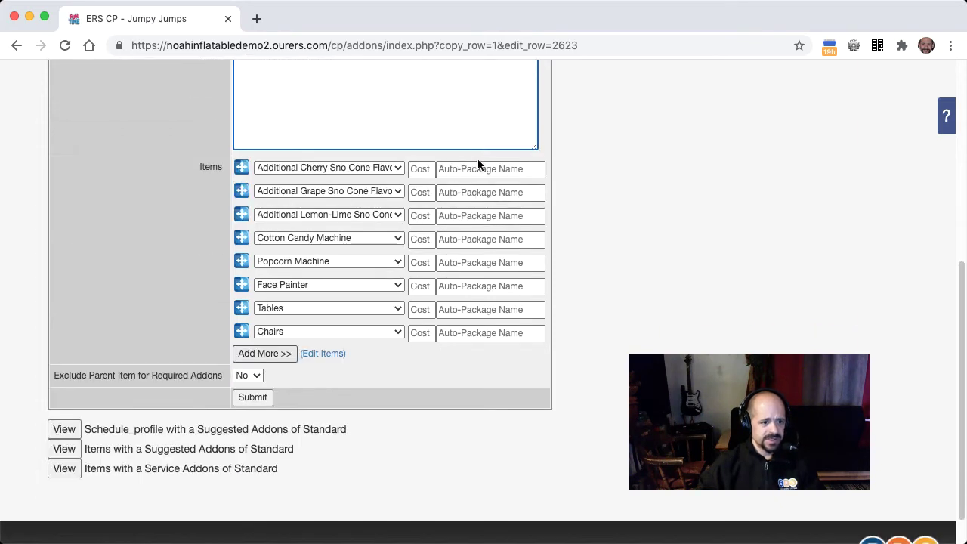
click(254, 397)
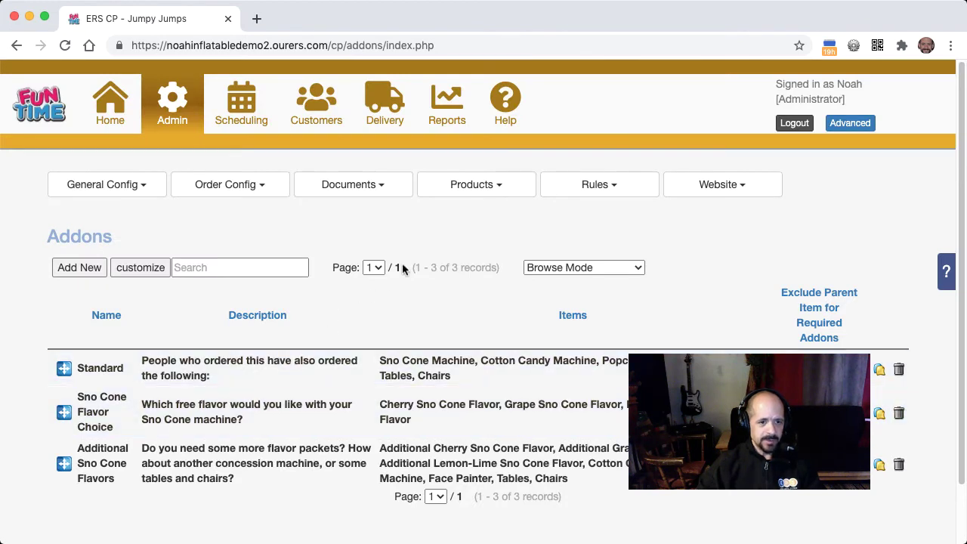
- Go to Products > Items to show the rental items list
click(493, 195)
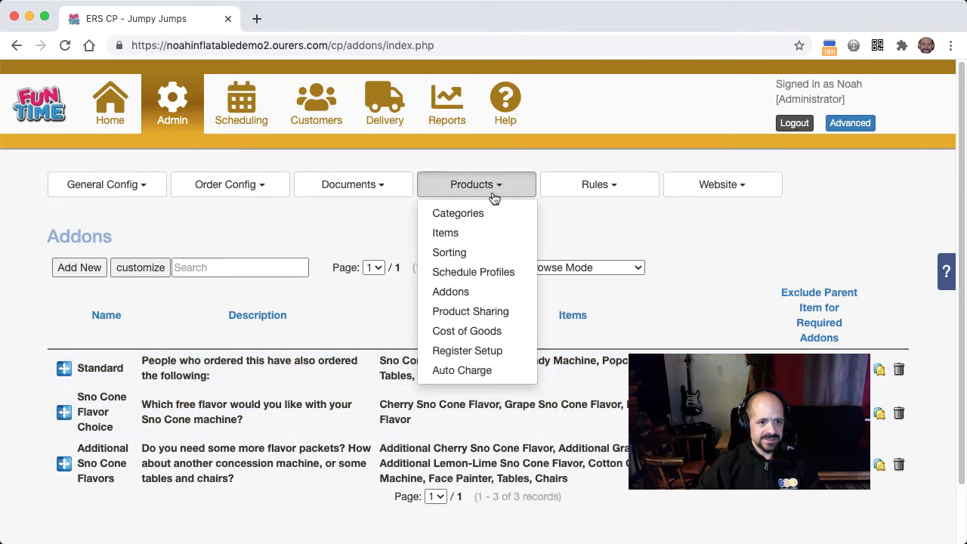
click(490, 236)
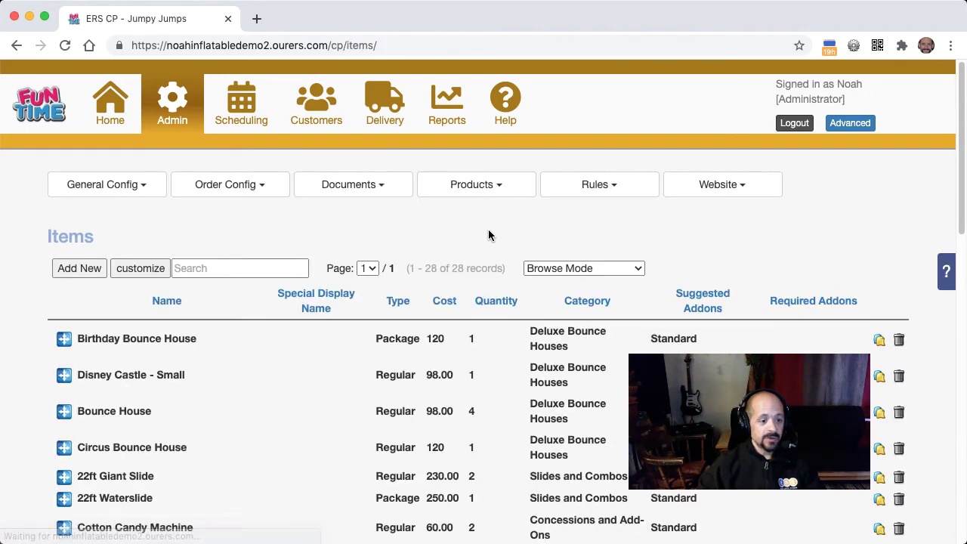
scroll(458, 390, down, 5)
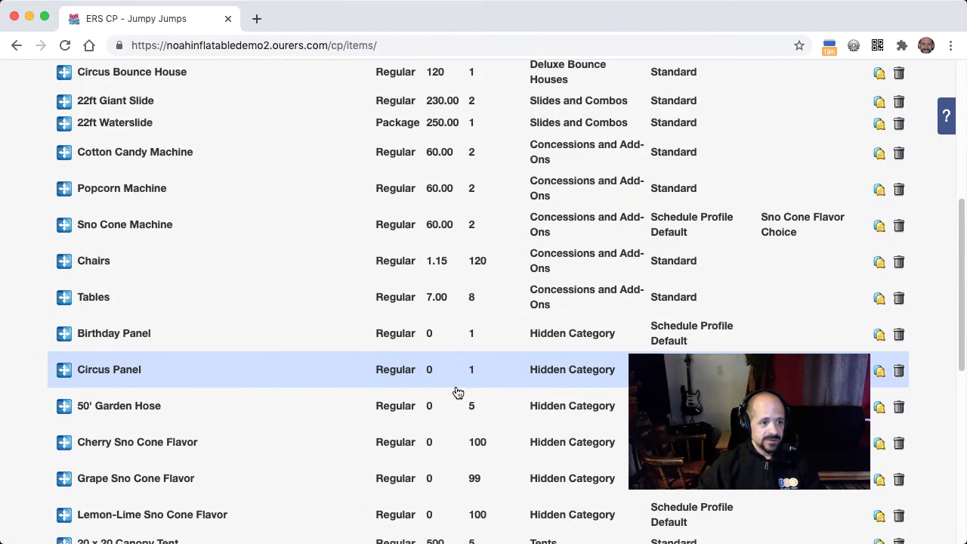
- Switch the Items list to Spreadsheet Mode, sort by Category, and scroll to the Hidden Category flavors
scroll(456, 390, up, 5)
click(592, 269)
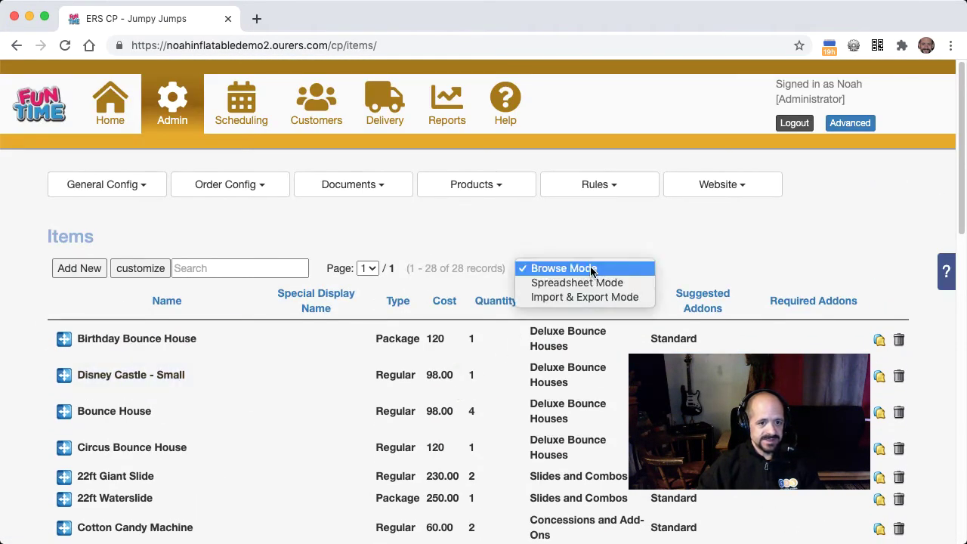
click(591, 282)
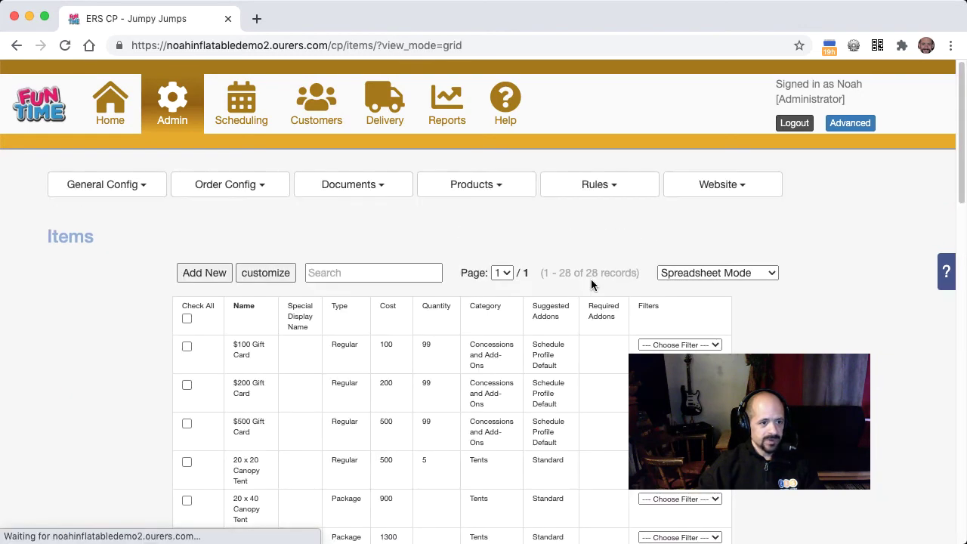
click(485, 310)
scroll(490, 385, down, 1)
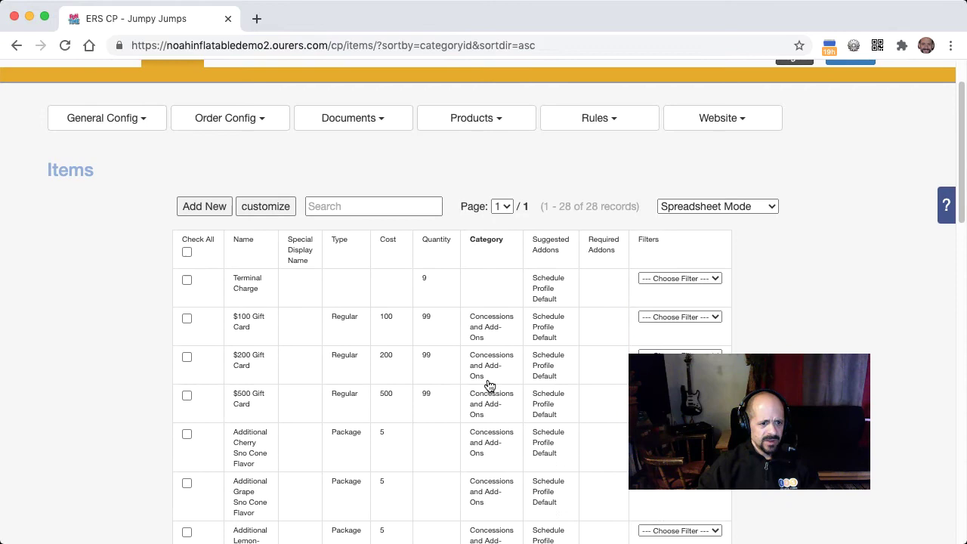
scroll(489, 385, down, 15)
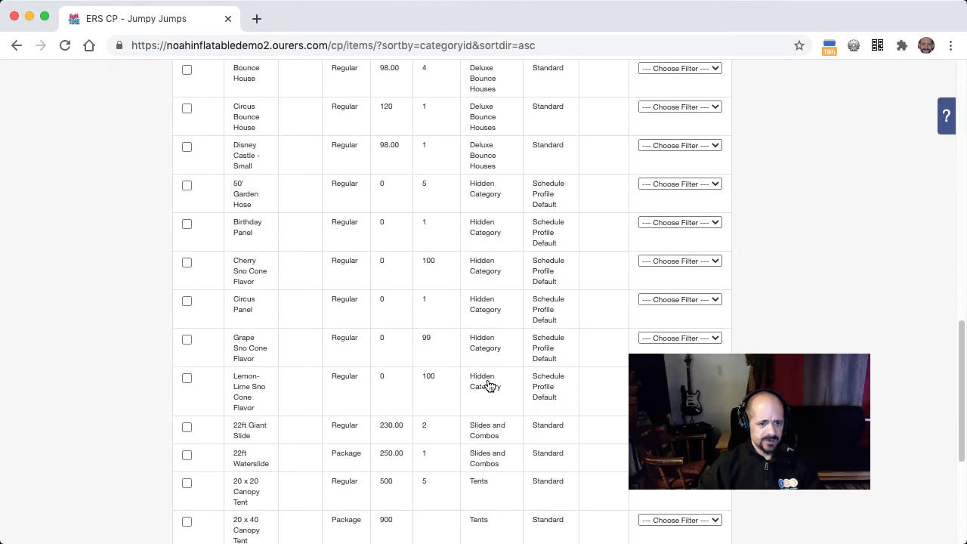
scroll(487, 385, down, 1)
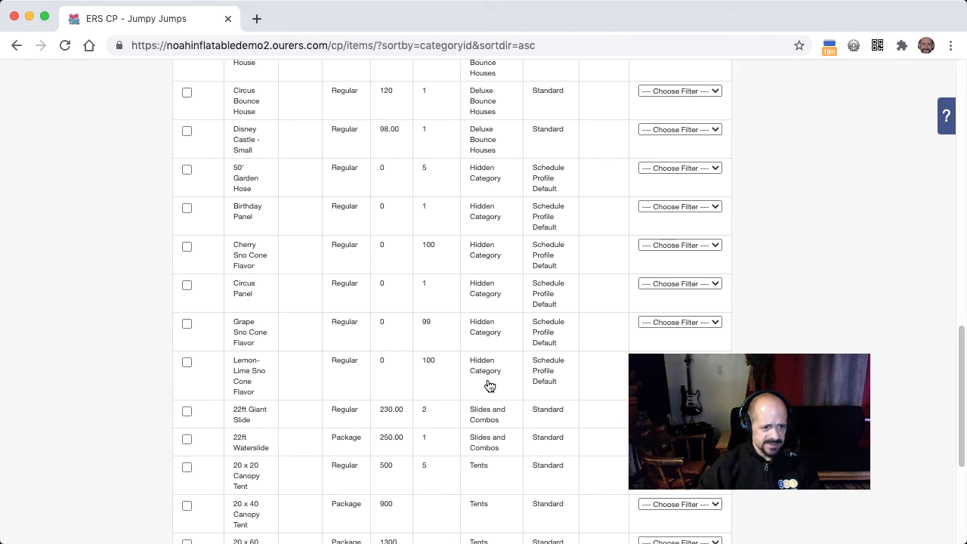
- Give the Cherry, Grape and Lemon-Lime Sno Cone Flavor rows the suggested add-on Additional Sno Cone Flavors
click(552, 260)
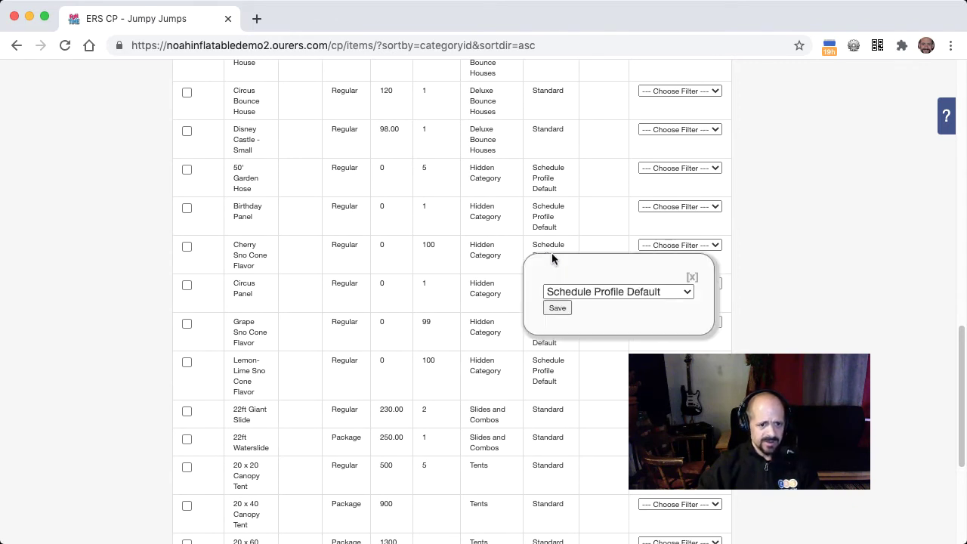
click(617, 291)
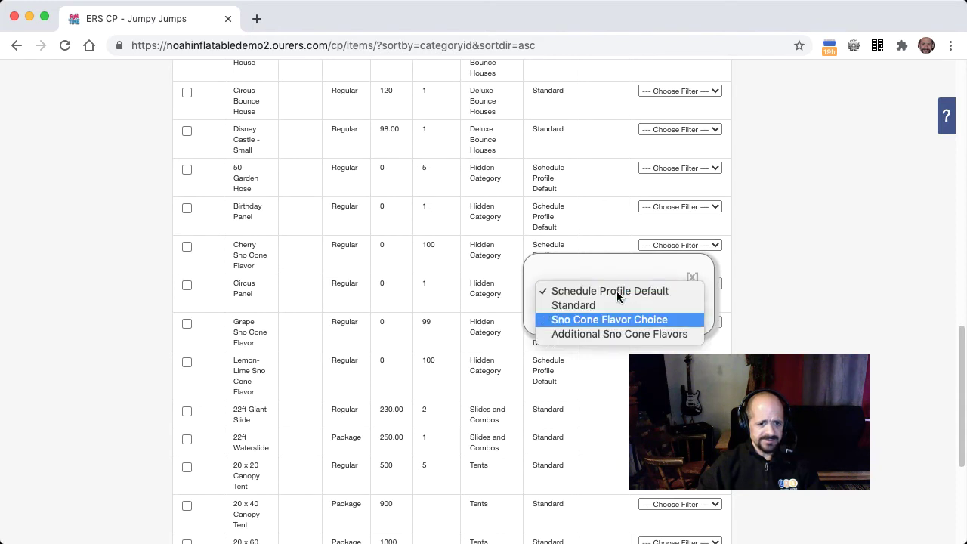
click(618, 333)
click(560, 309)
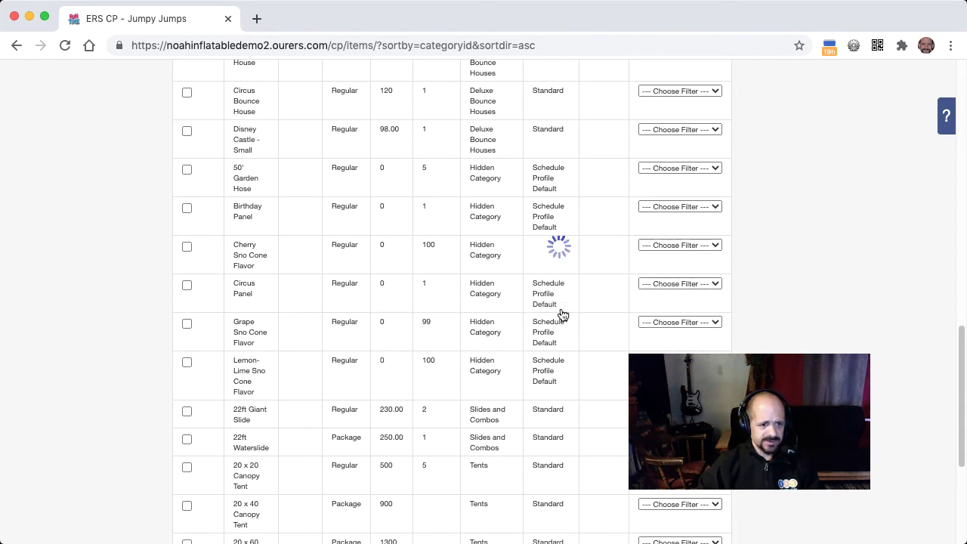
click(551, 336)
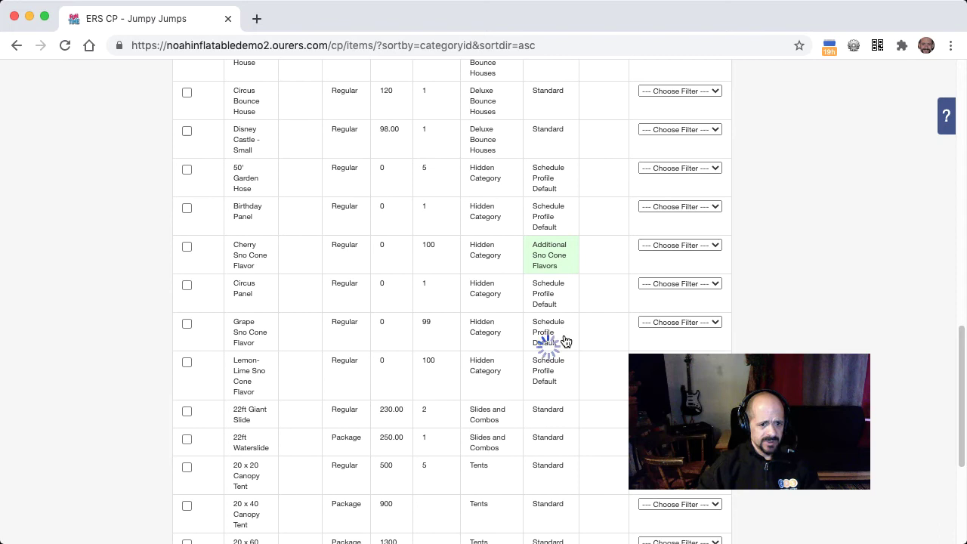
click(580, 370)
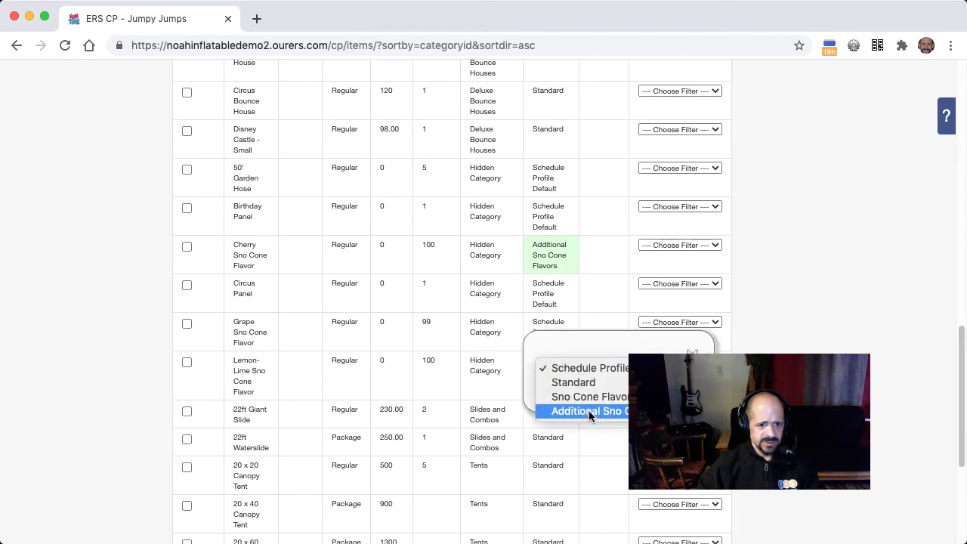
click(588, 410)
click(565, 386)
click(557, 389)
click(579, 406)
click(586, 449)
click(559, 426)
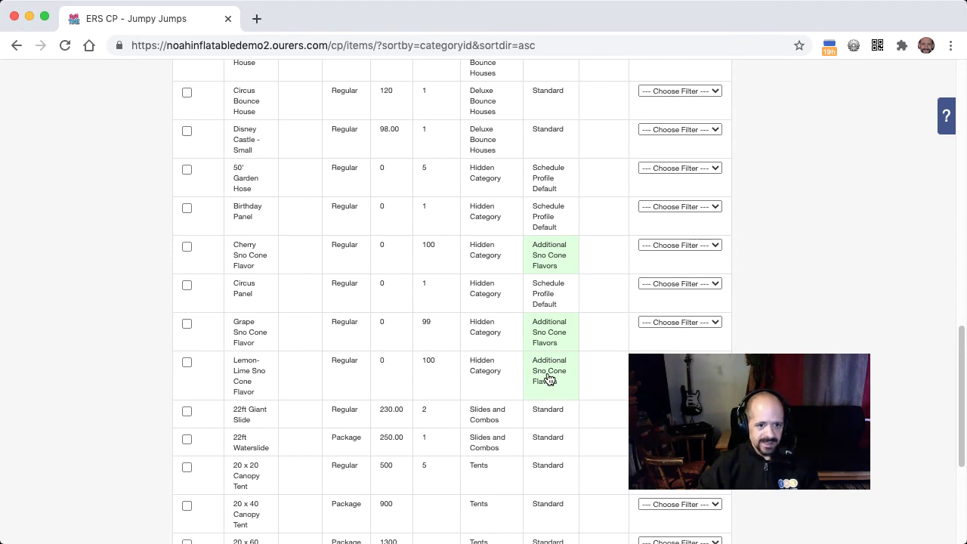
scroll(494, 259, up, 15)
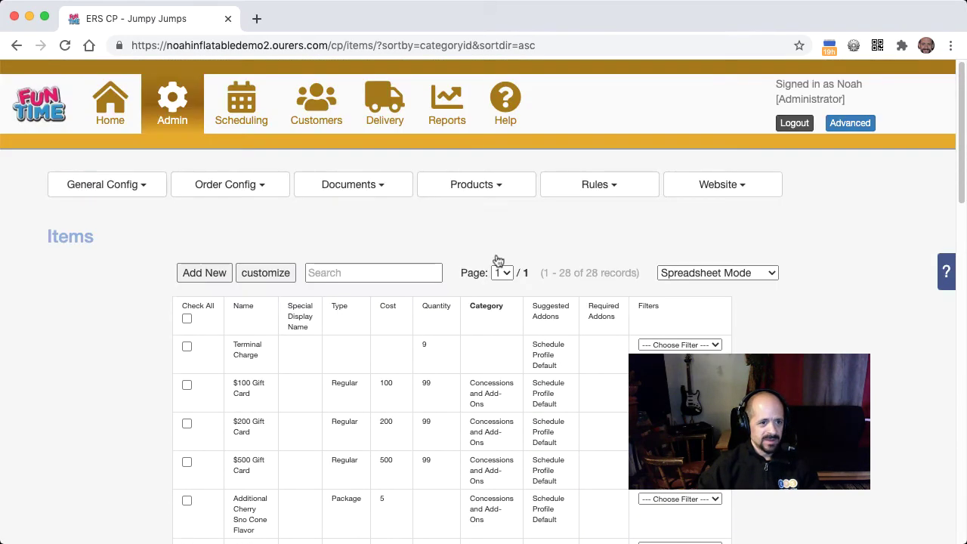
- Open the public rental site and book a July 13 rental from 9:00am to 1:00pm
click(47, 109)
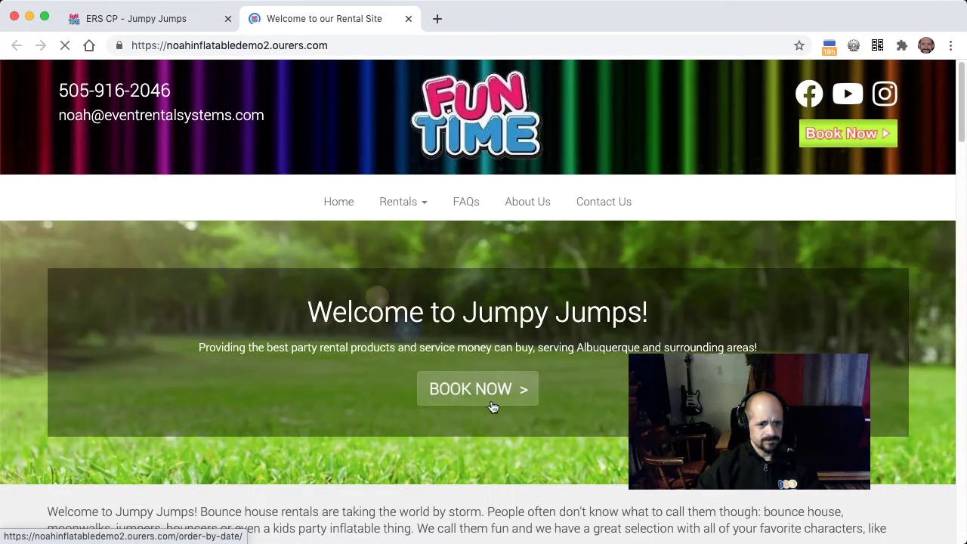
click(495, 388)
click(410, 510)
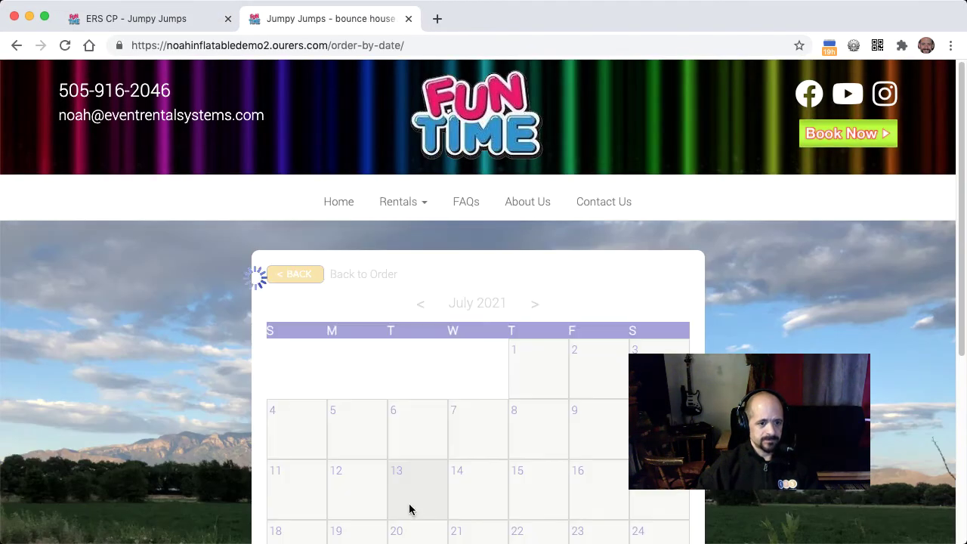
click(481, 369)
click(480, 381)
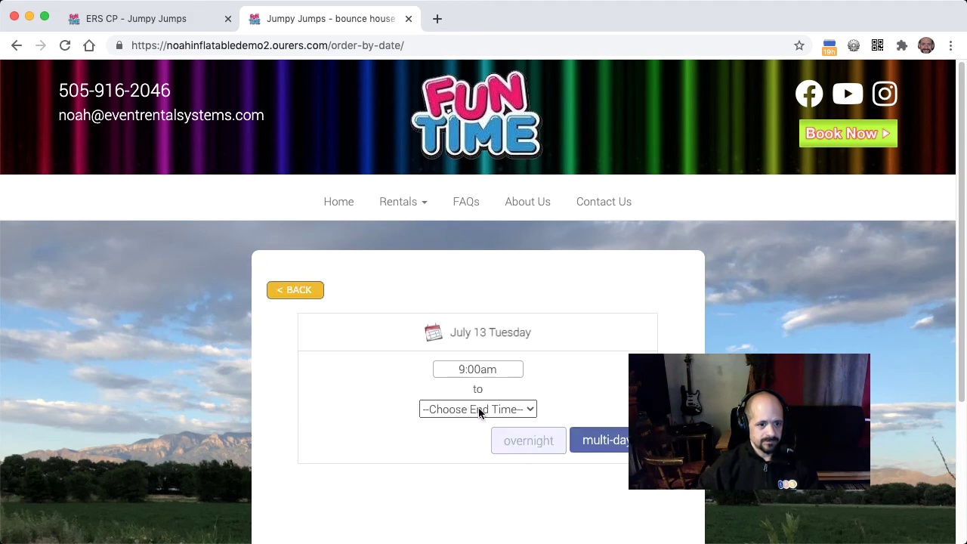
click(478, 408)
click(455, 533)
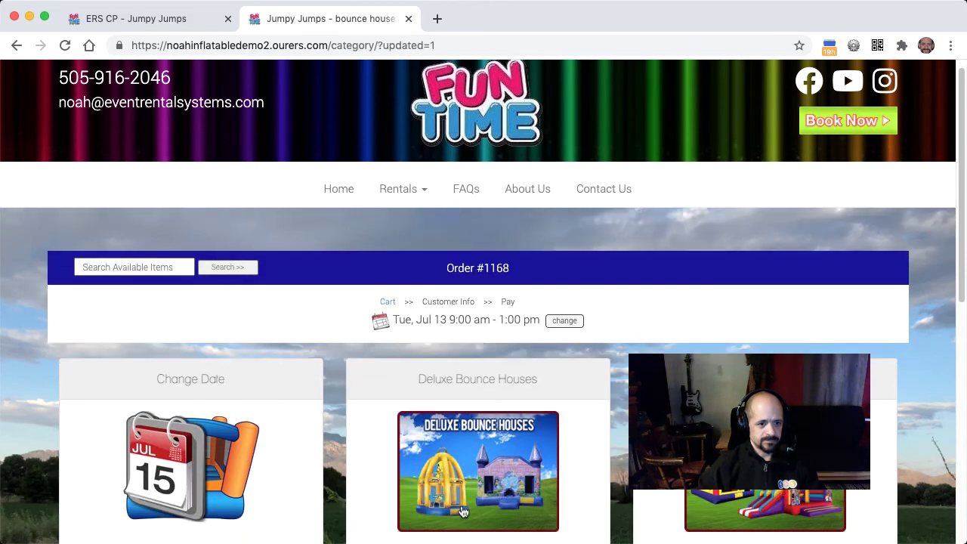
- Add the $120 Deluxe bounce house and the Sno Cone Machine to the cart
click(470, 453)
scroll(470, 452, down, 7)
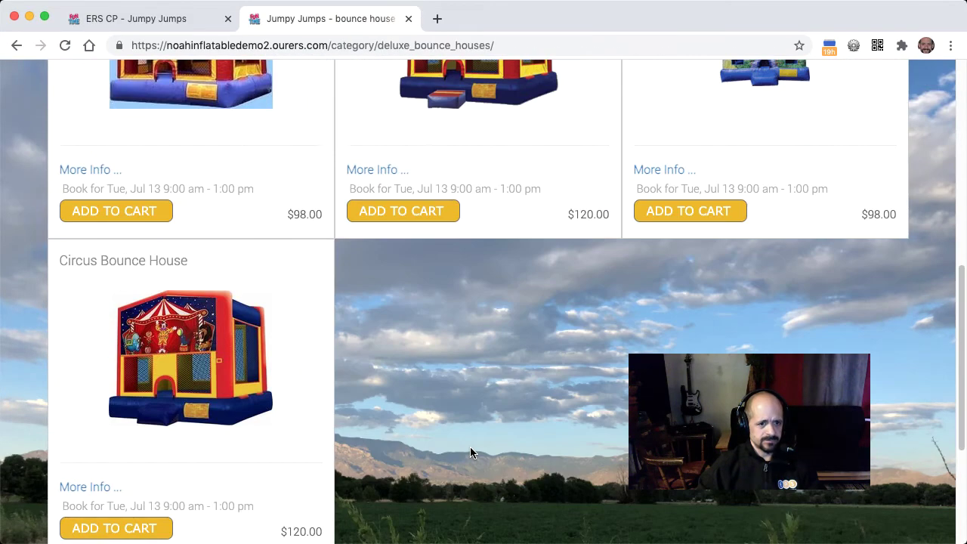
click(410, 211)
scroll(468, 364, down, 5)
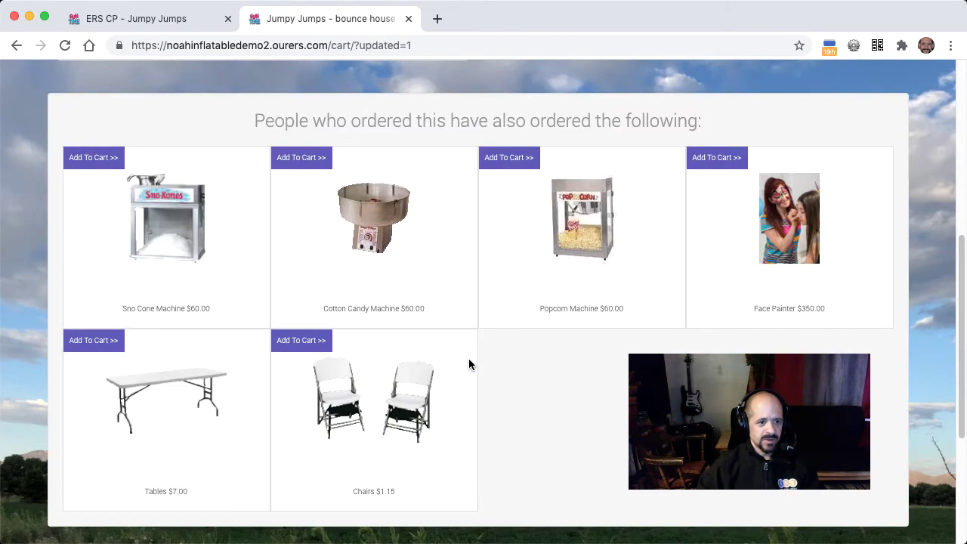
click(85, 158)
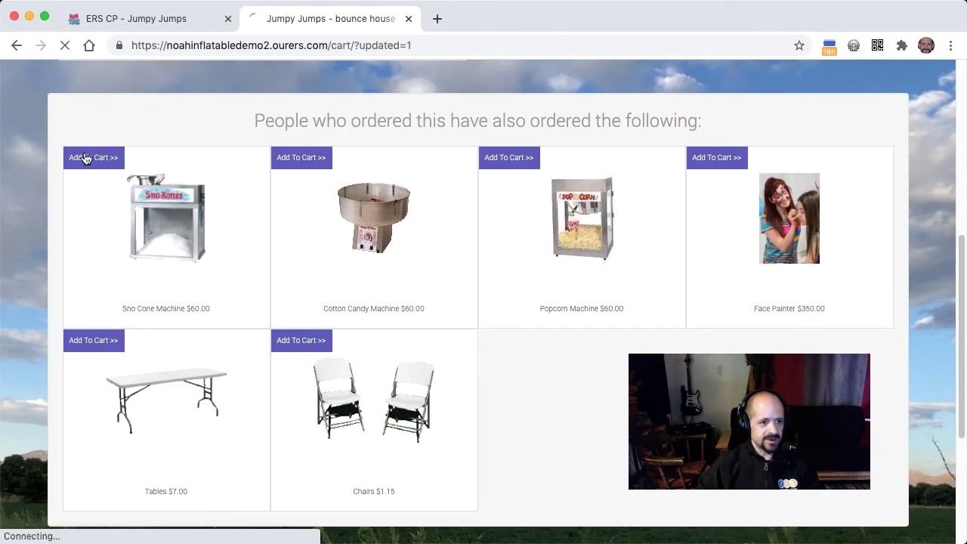
- Submit Cherry as the Sno Cone Machine's free flavor
scroll(84, 158, down, 5)
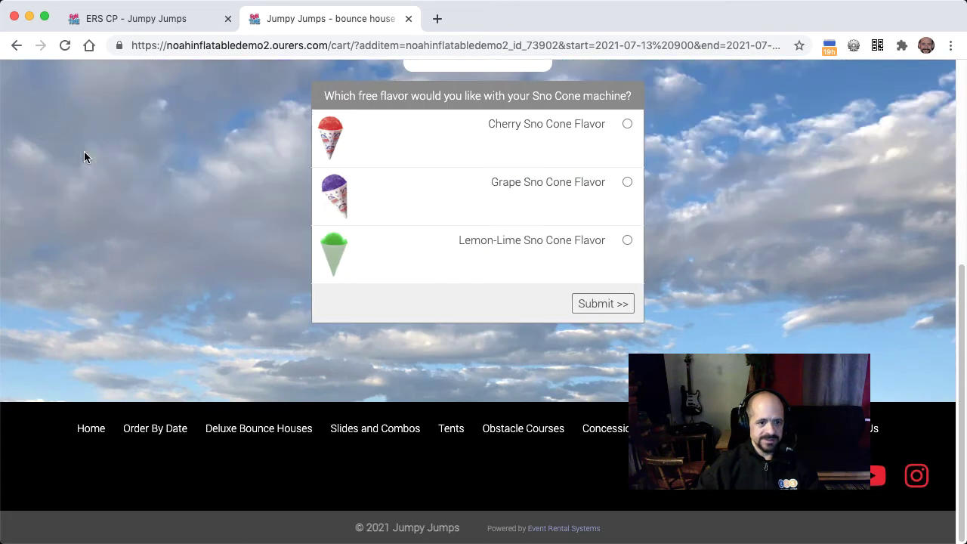
click(627, 123)
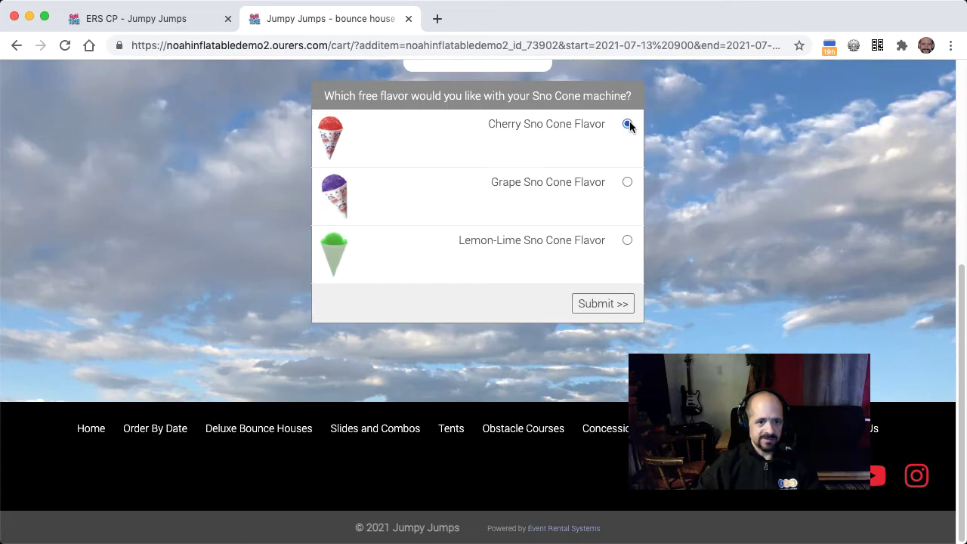
click(623, 302)
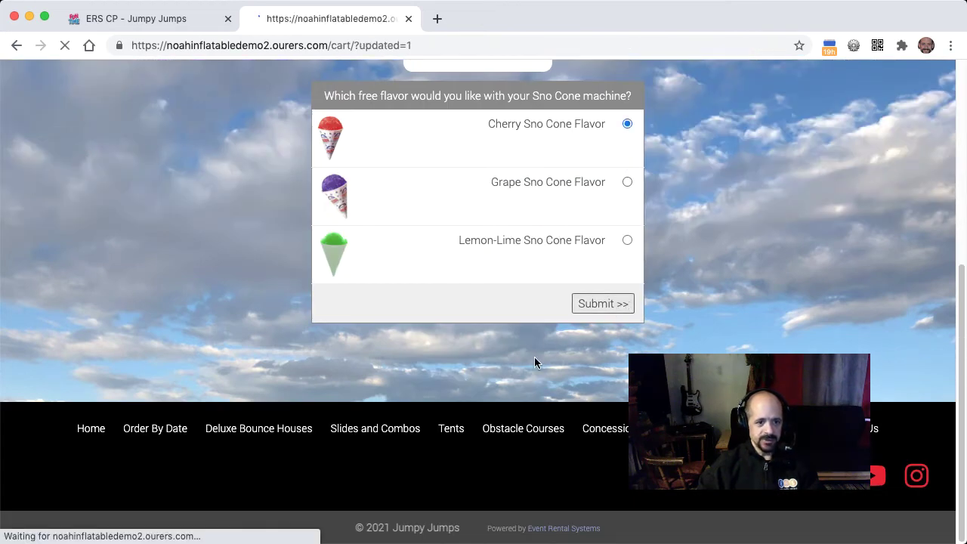
- Add an Additional Grape Sno Cone Flavor, bringing the cart subtotal to $185.00
scroll(534, 361, down, 5)
scroll(536, 365, down, 2)
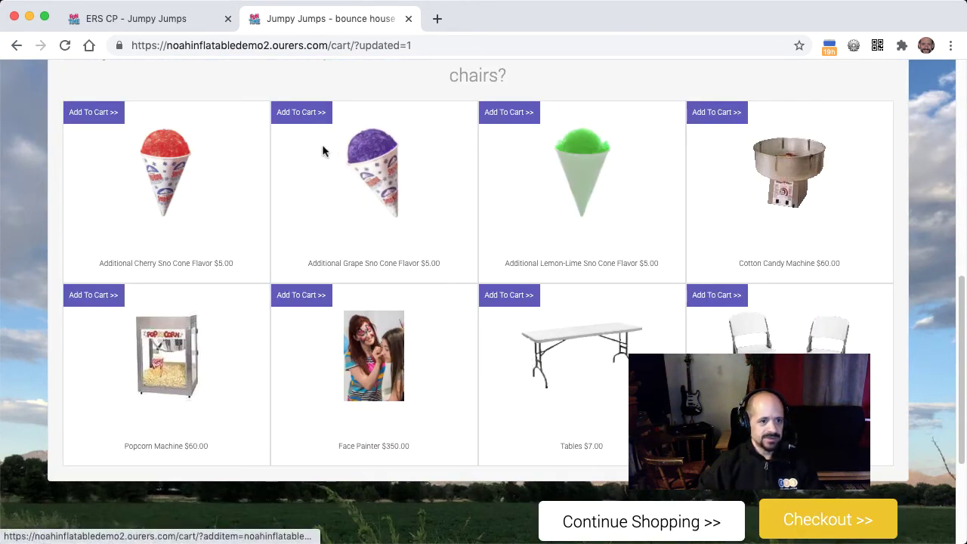
click(287, 115)
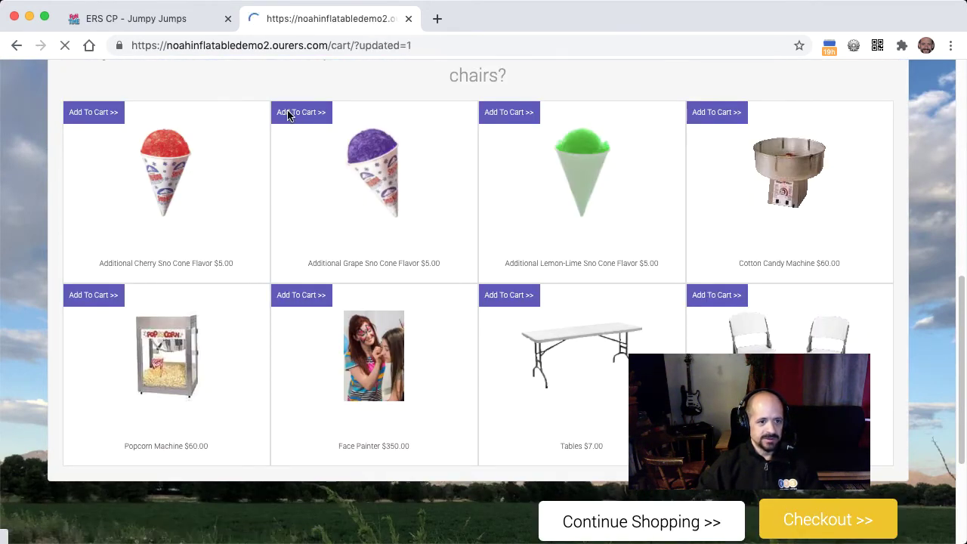
scroll(472, 384, down, 3)
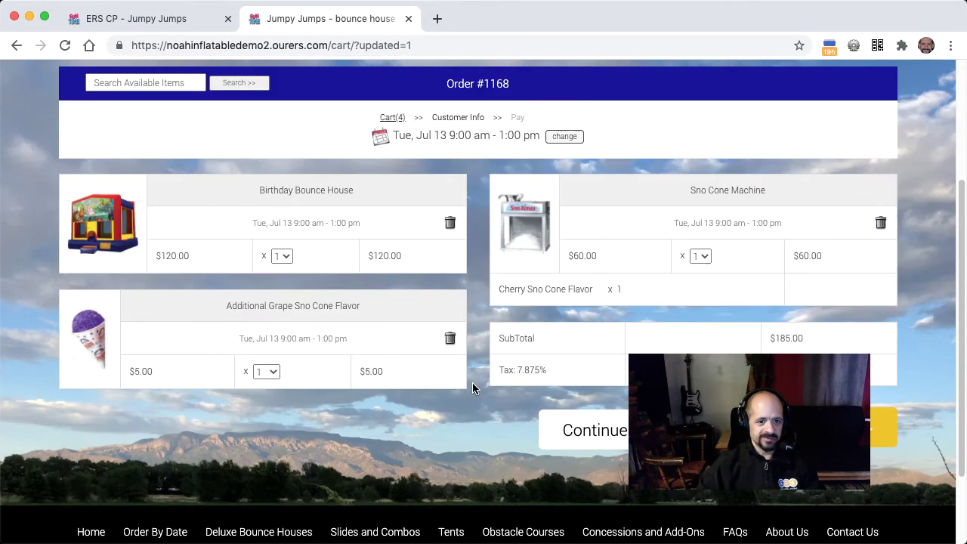
scroll(472, 384, down, 1)
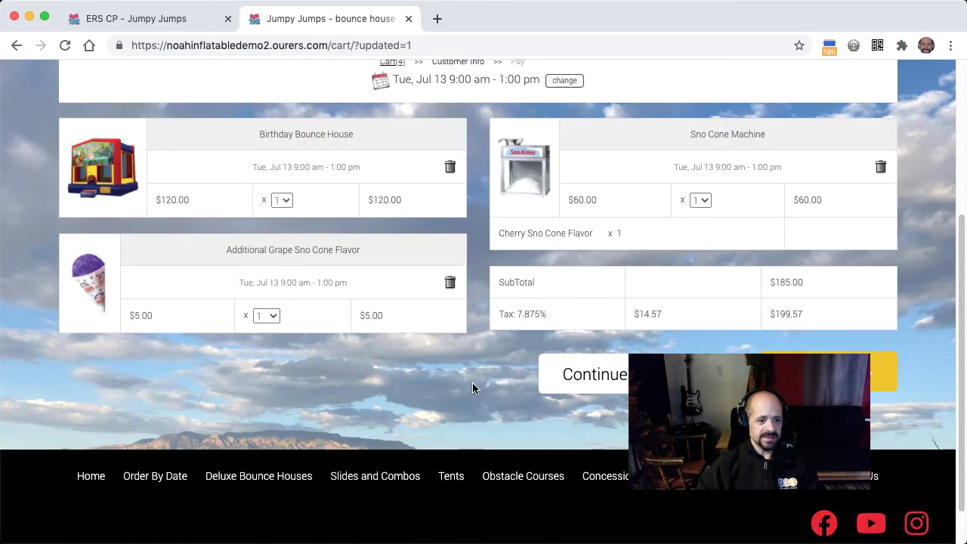